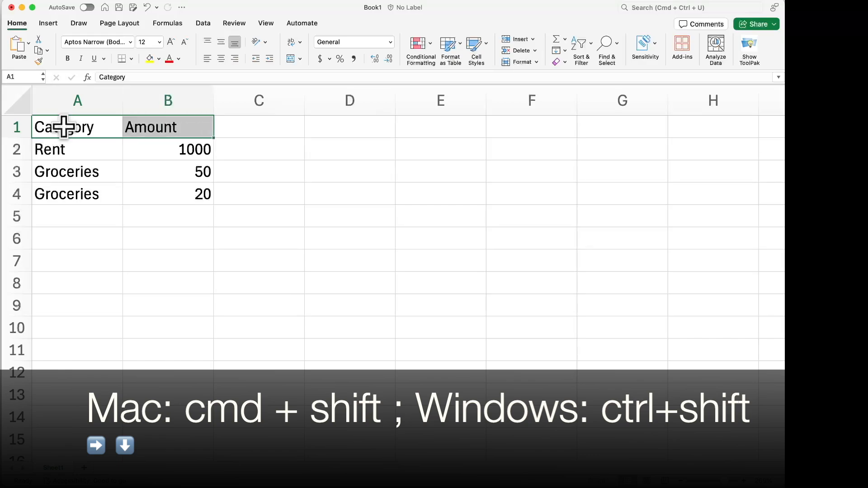
Convert the Category and Amount data in A1:B4 into a table with headers
key("shift+super+Down")
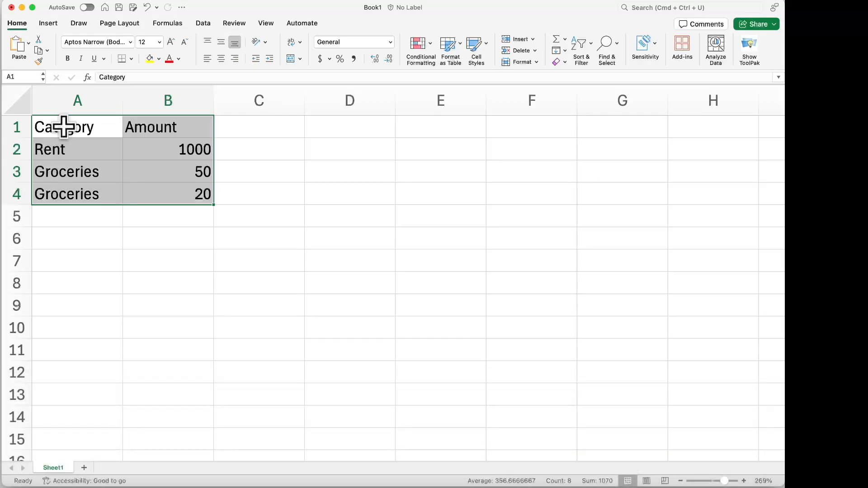
left_click(49, 24)
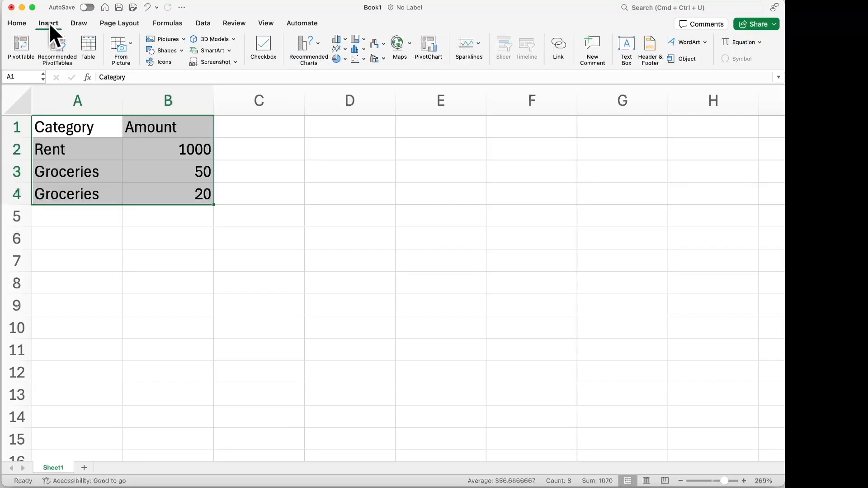
left_click(91, 49)
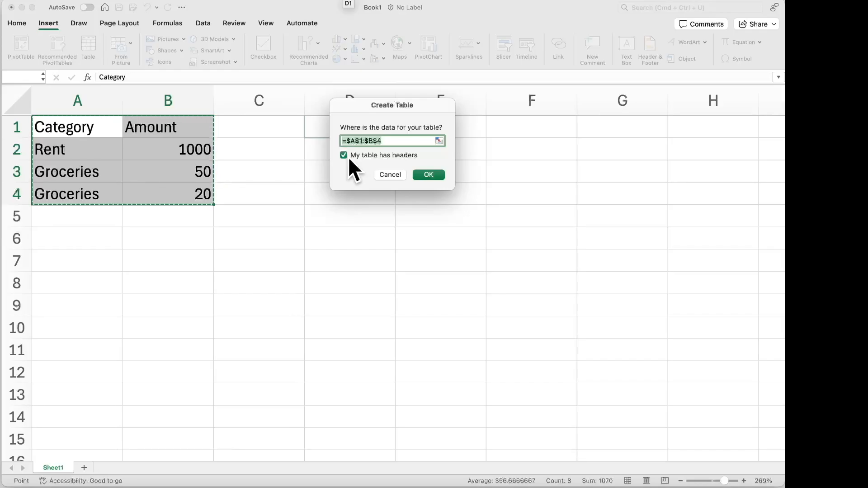
left_click(436, 176)
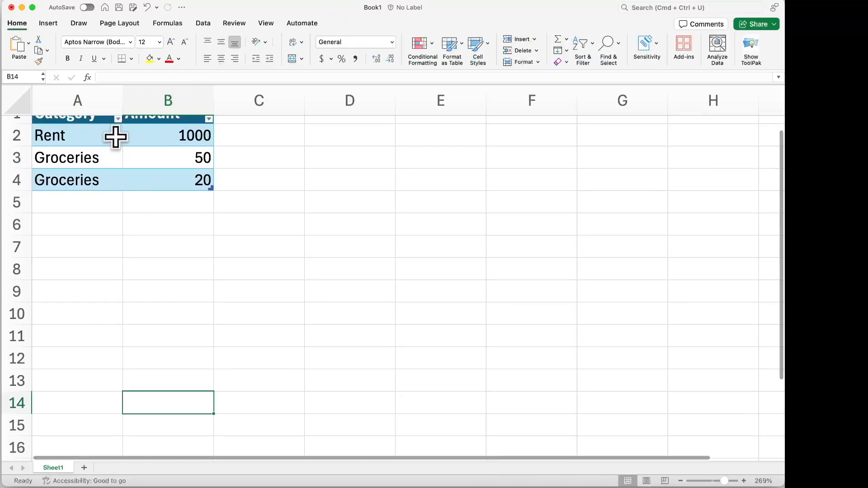
View the sort and filter options of the table's Category column and dismiss them
scroll(118, 145, "up", 1)
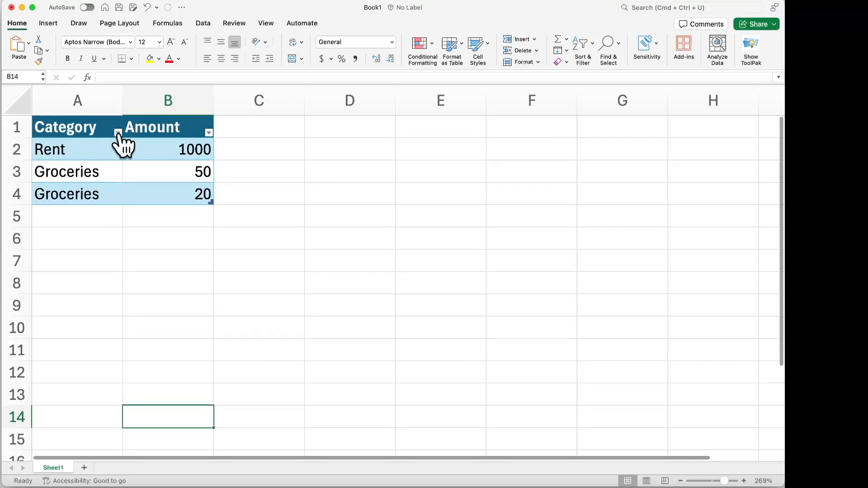
left_click(118, 132)
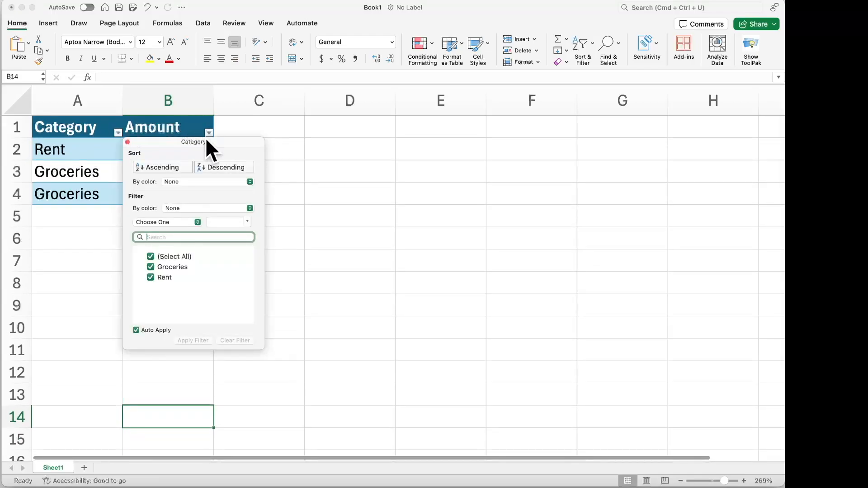
left_click(127, 142)
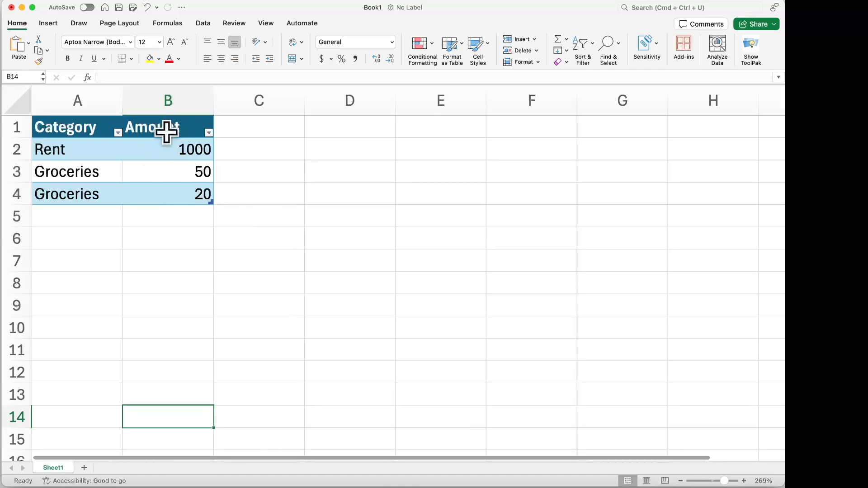
Format the whole Amount column with the Accounting number format
left_click(178, 105)
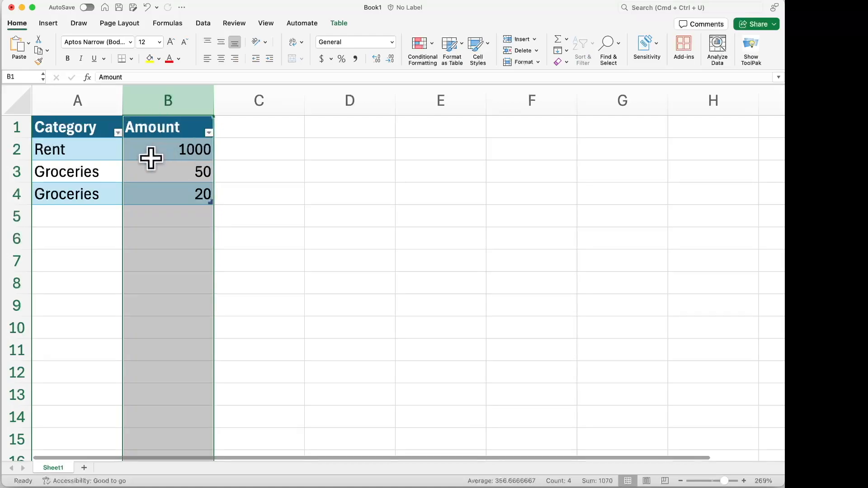
left_click(392, 41)
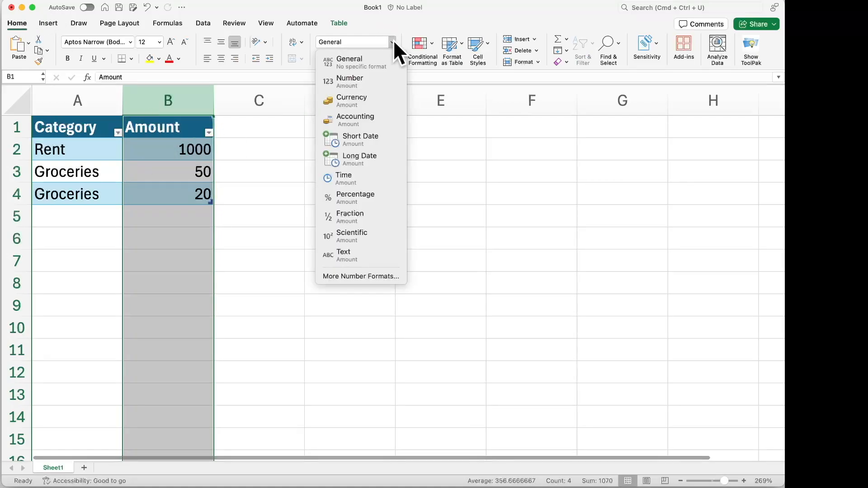
left_click(370, 120)
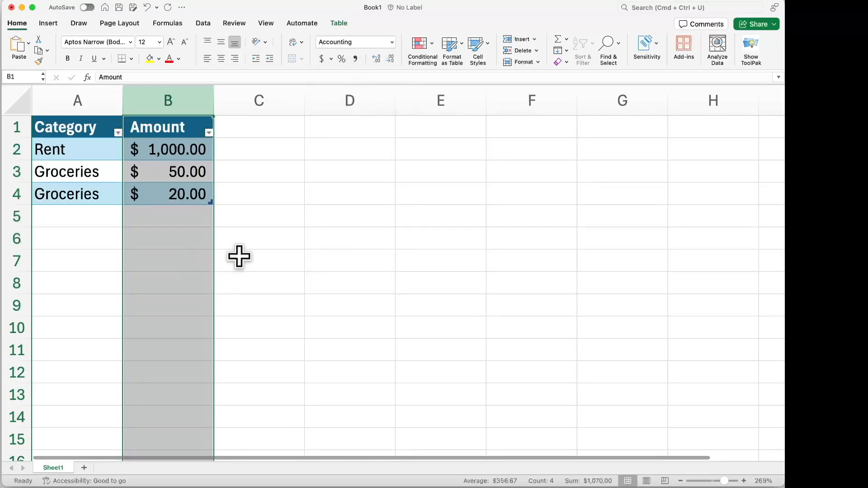
left_click(238, 256)
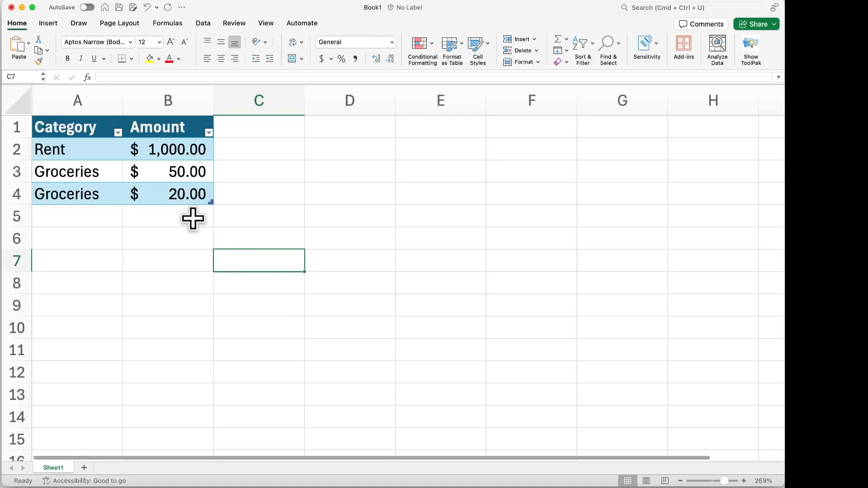
Add a total row to the expense table
left_click(77, 107)
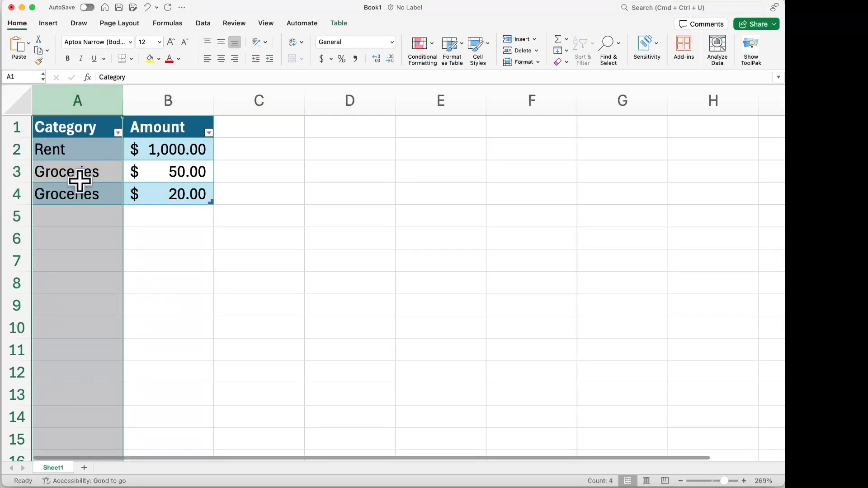
left_click(85, 216)
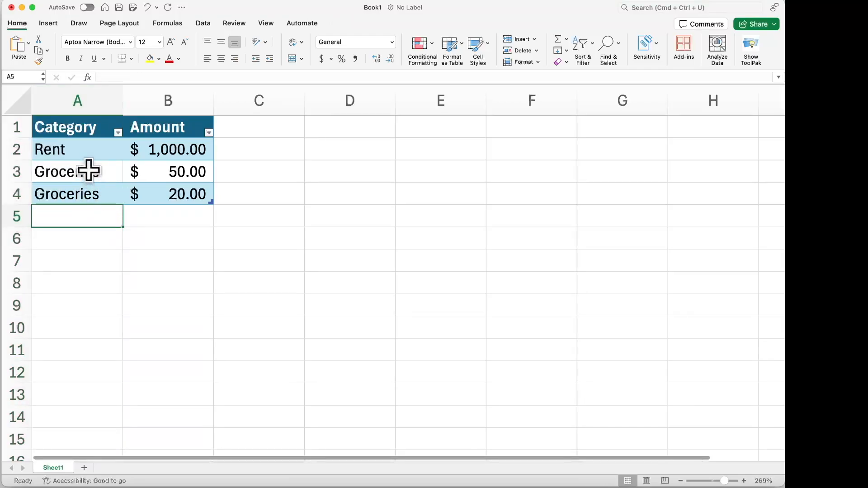
left_click(86, 172)
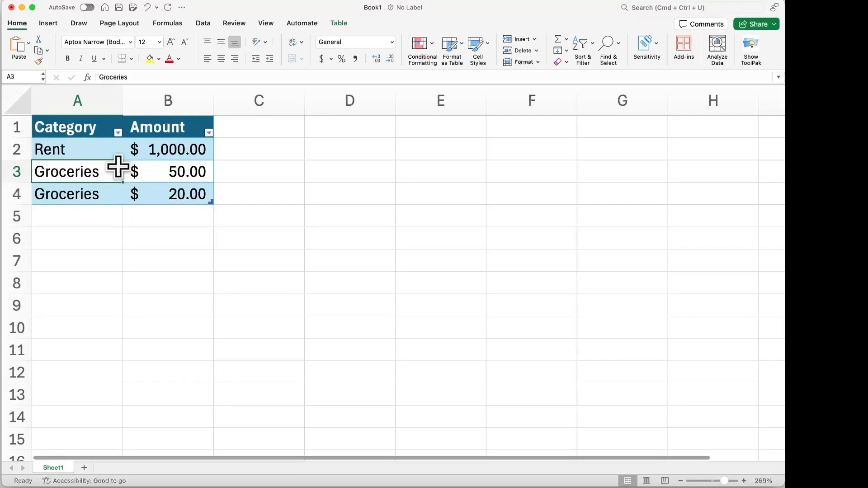
left_click(340, 23)
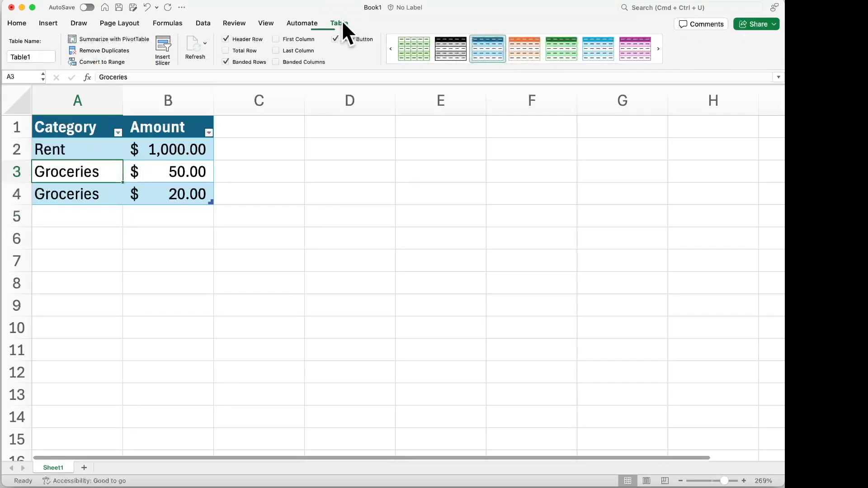
left_click(226, 50)
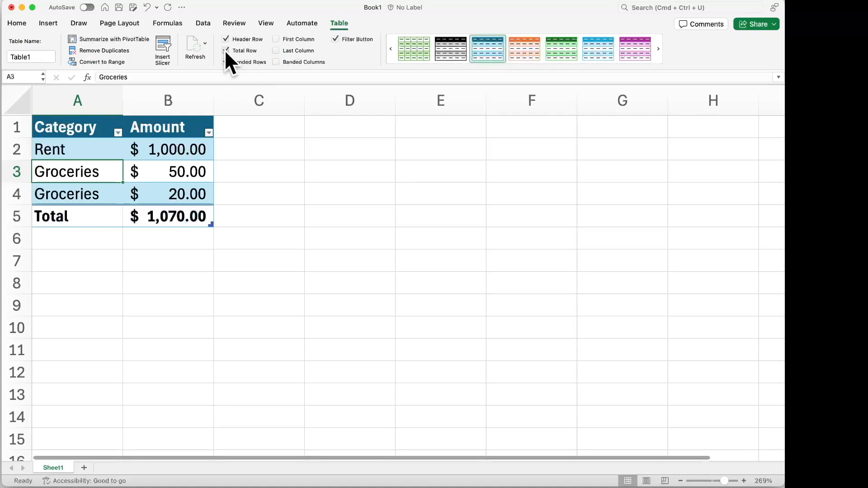
Switch the Amount column's total to Average and Max, and set it back to Sum
left_click(176, 218)
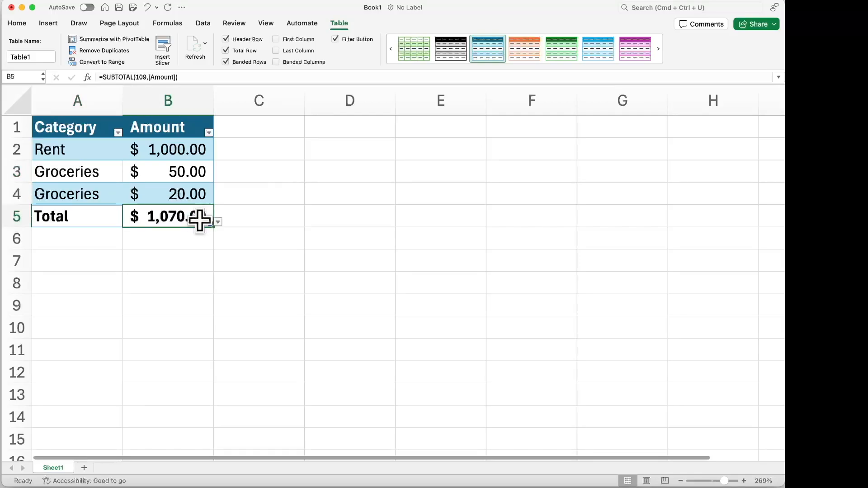
left_click(218, 221)
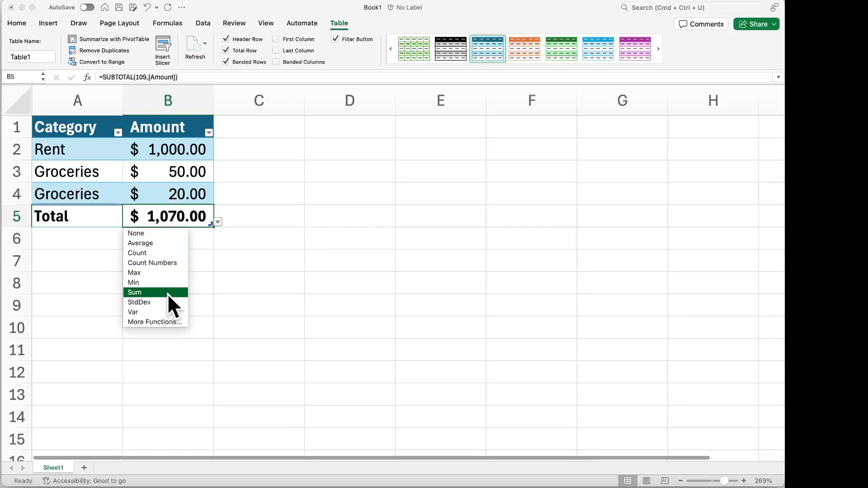
left_click(166, 245)
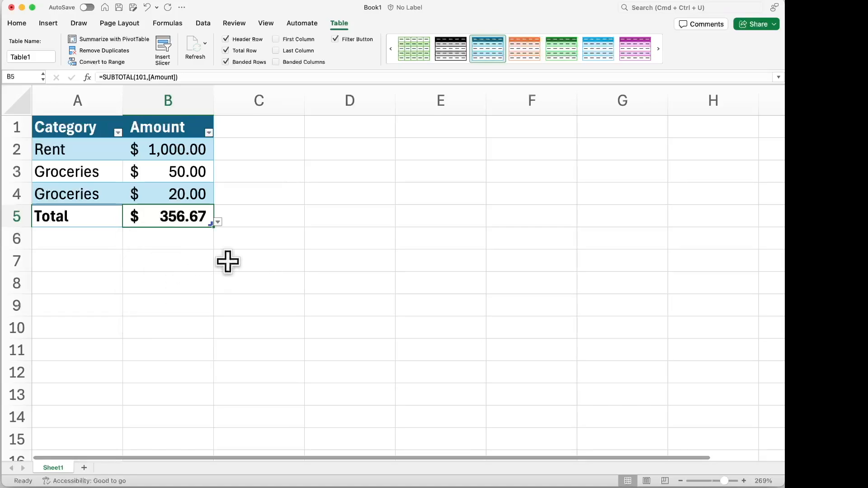
left_click(217, 222)
left_click(175, 273)
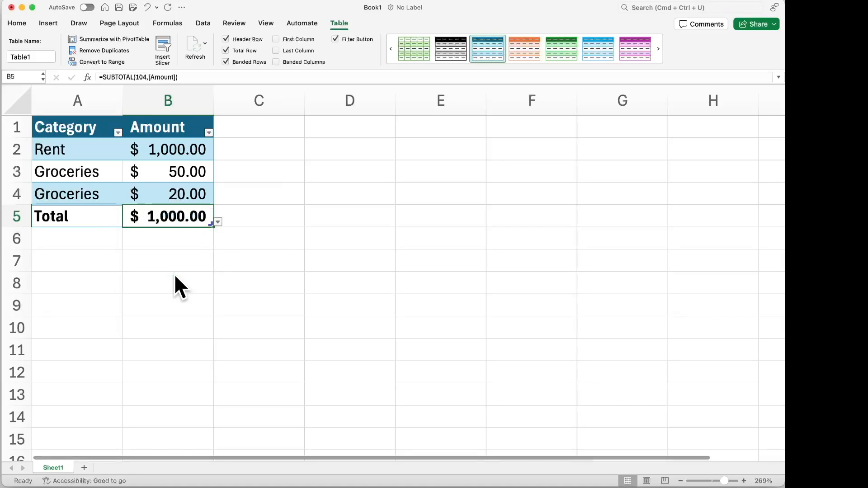
left_click(218, 222)
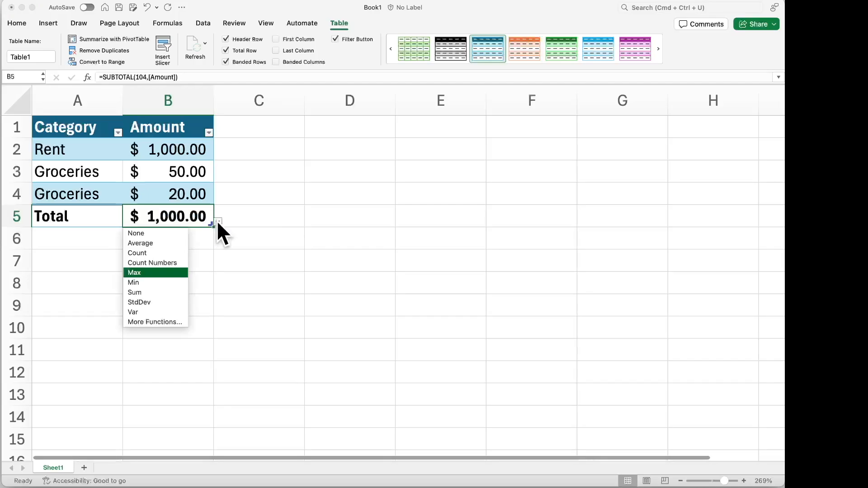
left_click(173, 294)
Examine the table's column headers and the Category filter options while scrolled down the sheet
scroll(167, 184, "down", 1)
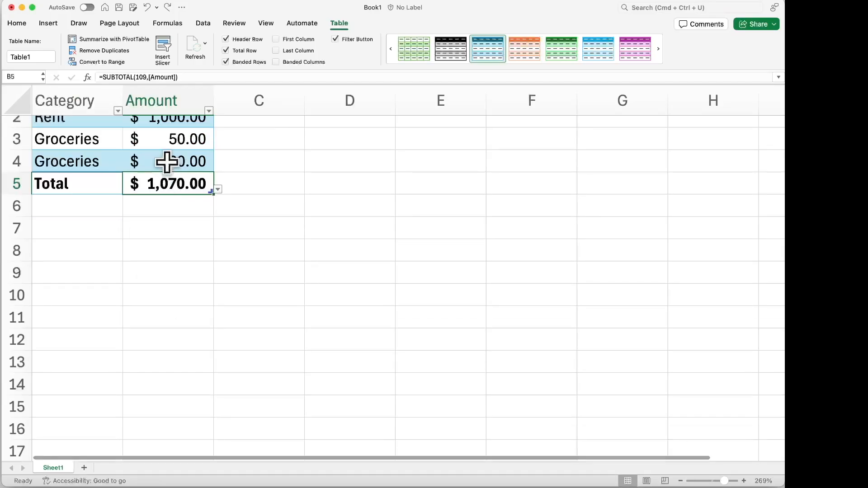
scroll(166, 161, "down", 1)
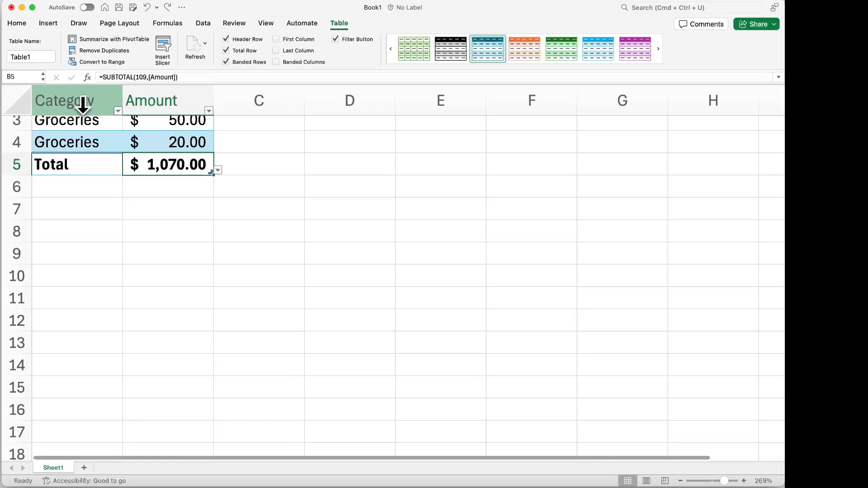
left_click(118, 111)
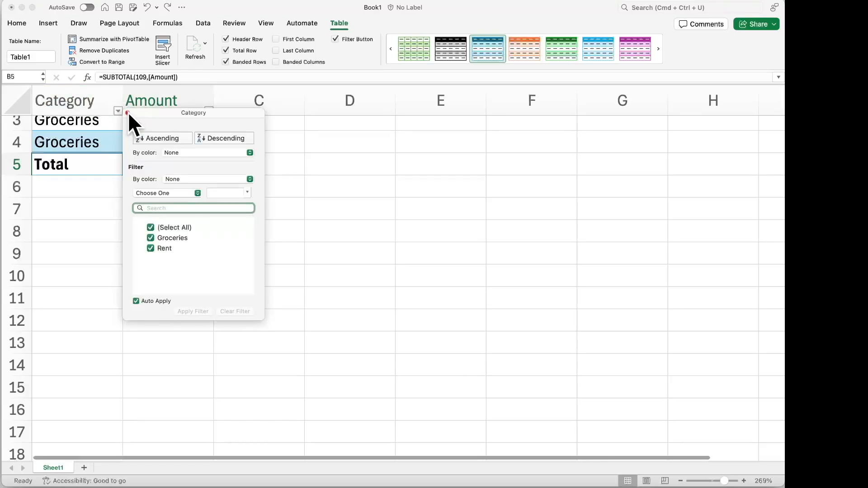
left_click(128, 113)
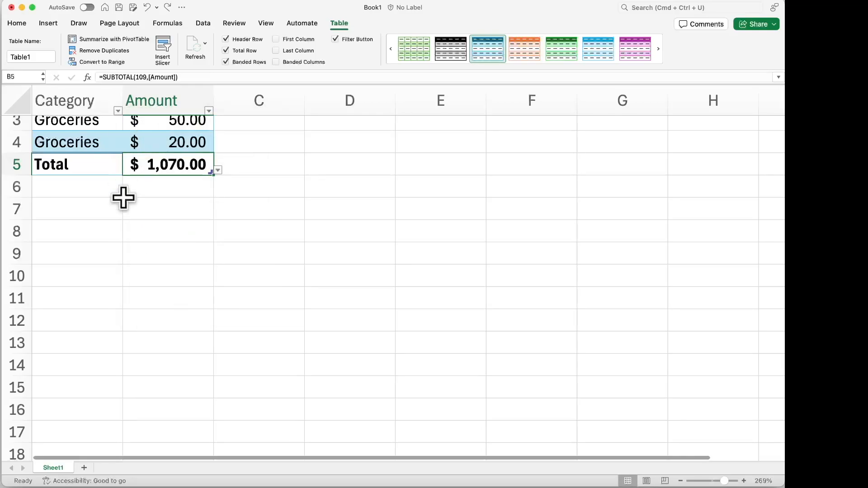
scroll(123, 197, "up", 2)
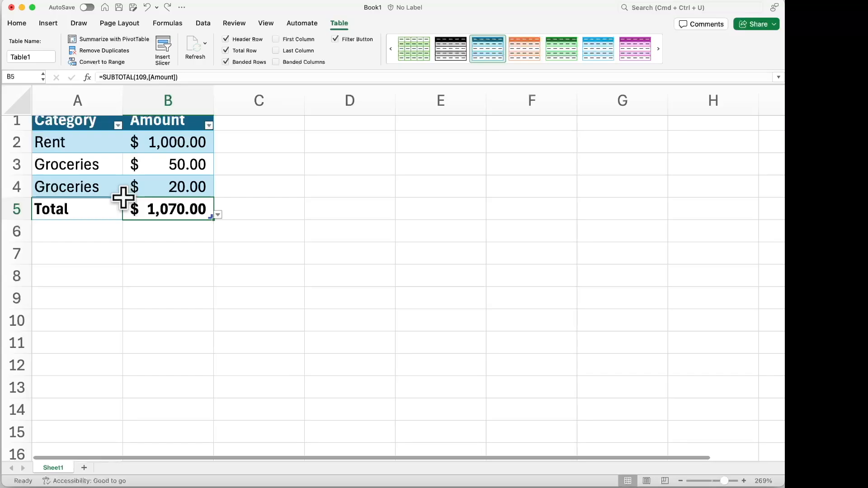
Create a PivotTable from Table1 on a new worksheet
left_click(49, 23)
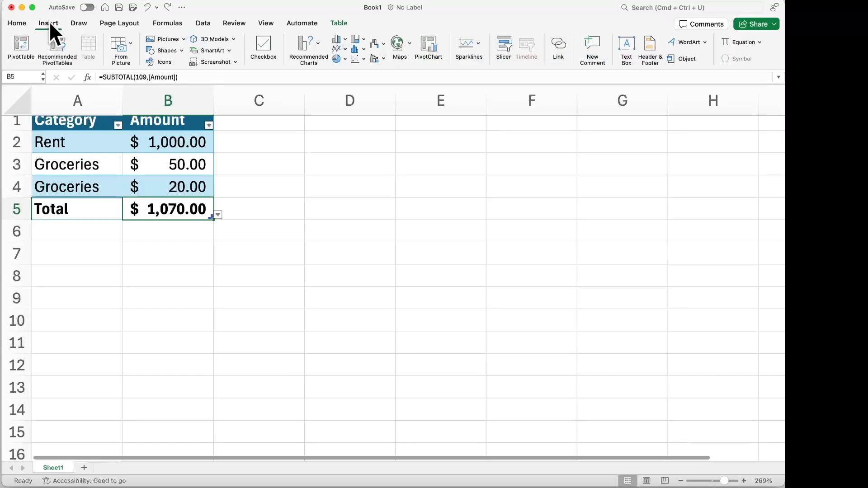
left_click(92, 166)
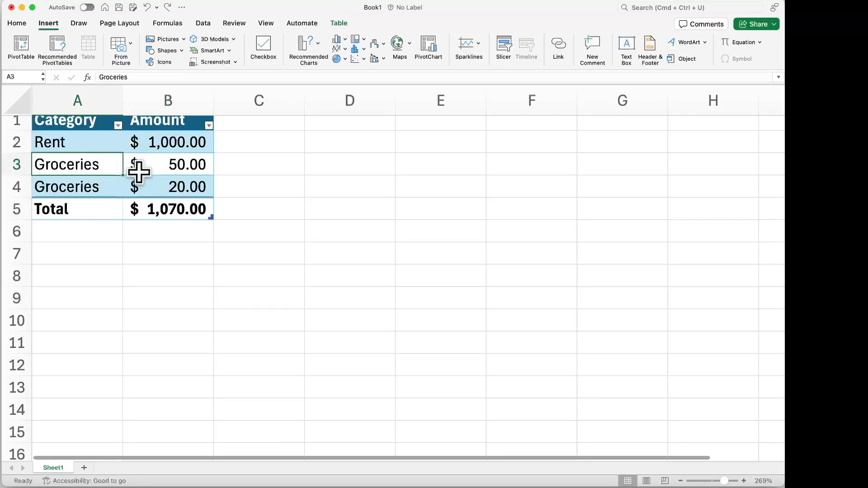
left_click(21, 43)
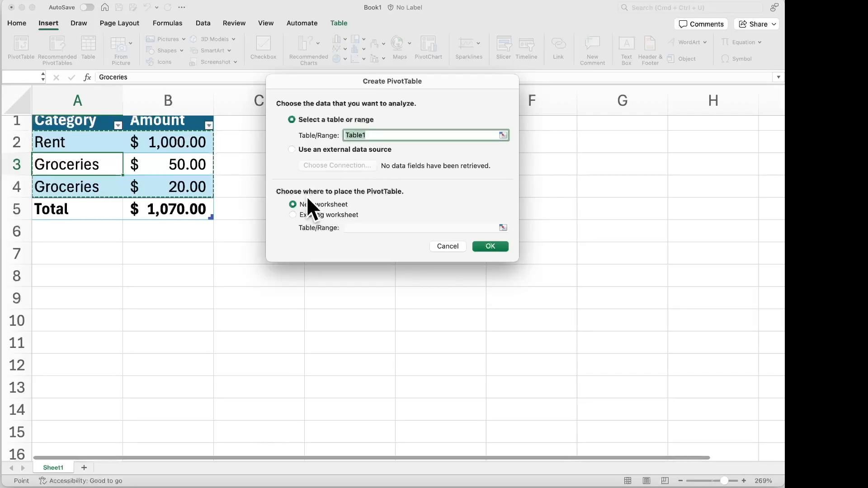
left_click(491, 247)
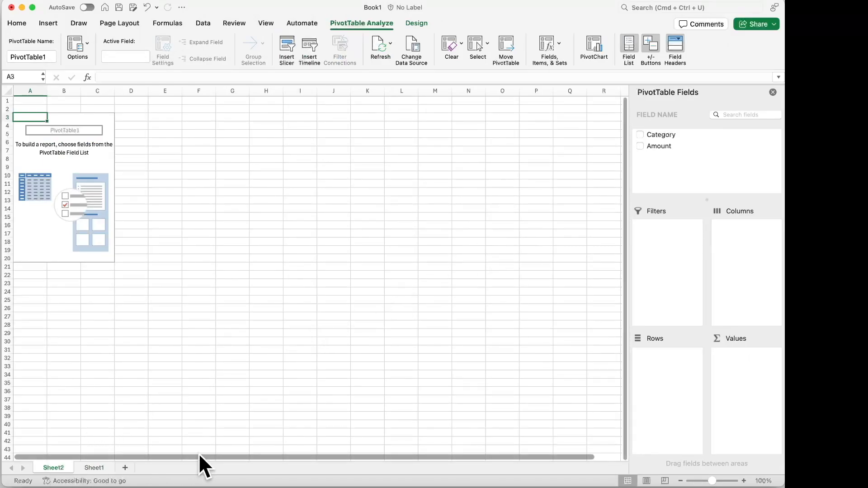
Add the Category and Amount fields to the PivotTable
left_click_drag(714, 482, 720, 482)
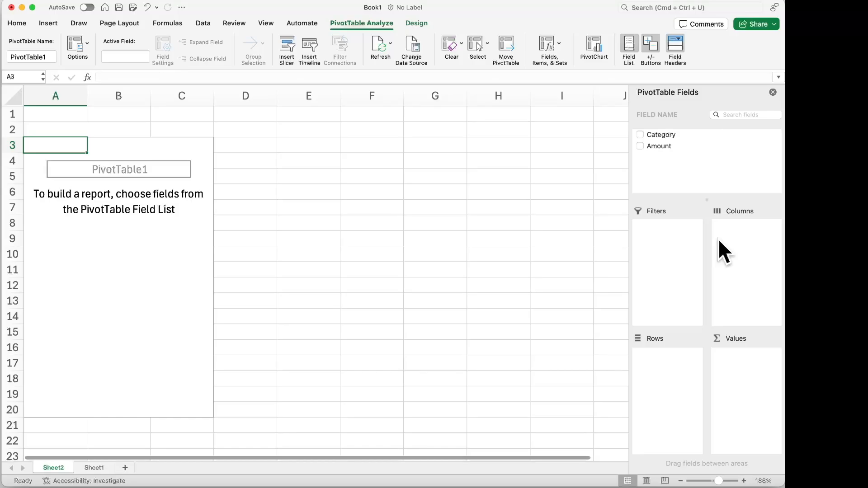
left_click(640, 135)
left_click(641, 146)
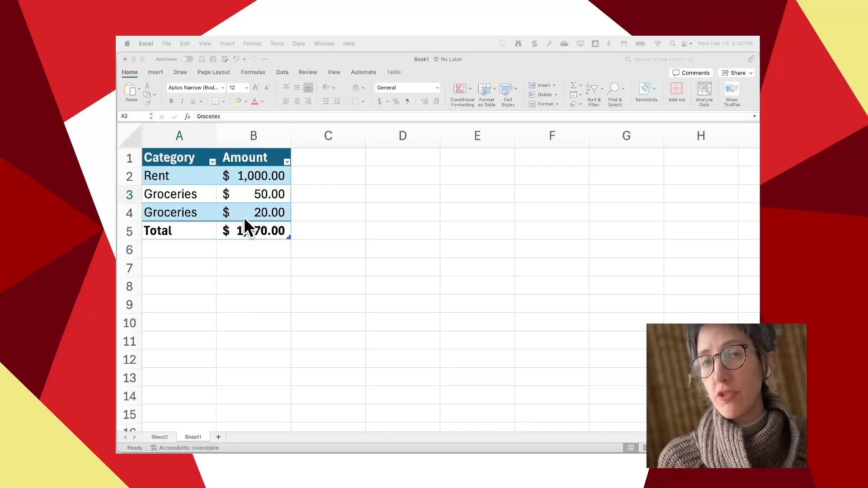
Add a third column to the table on Sheet1 with the header "> $100" in C1
left_click(160, 436)
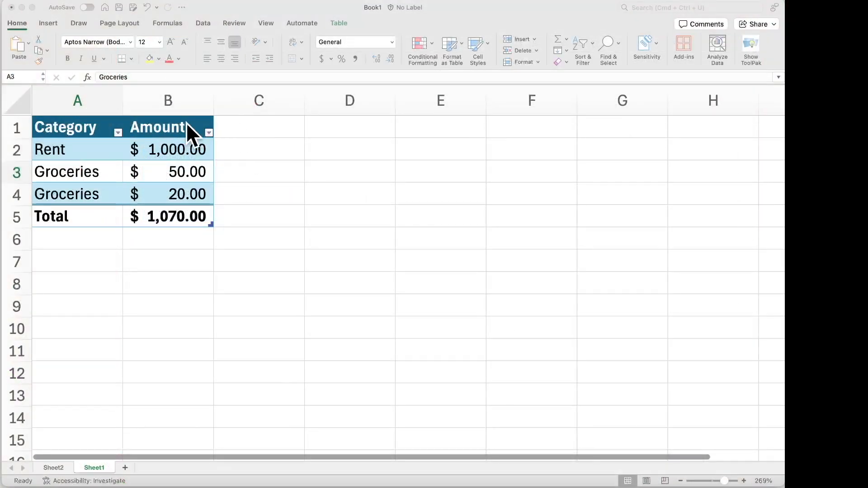
left_click(246, 128)
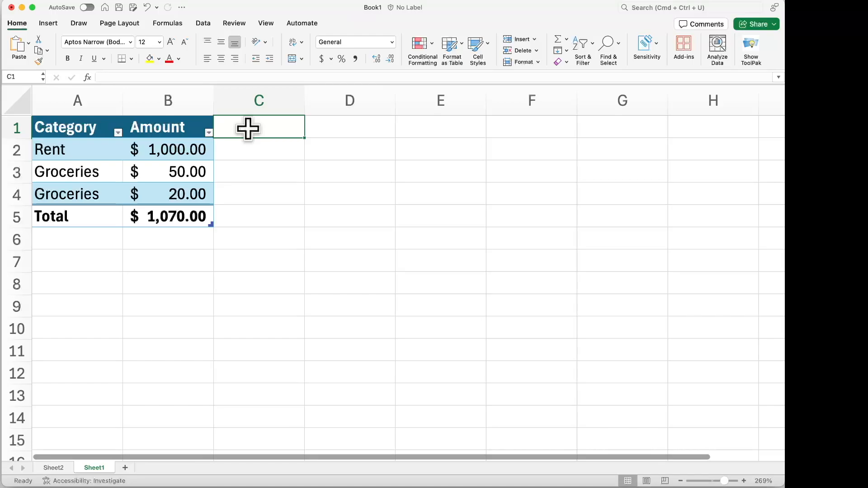
type("> 100")
left_click(226, 128)
type("$")
left_click(277, 170)
left_click(265, 149)
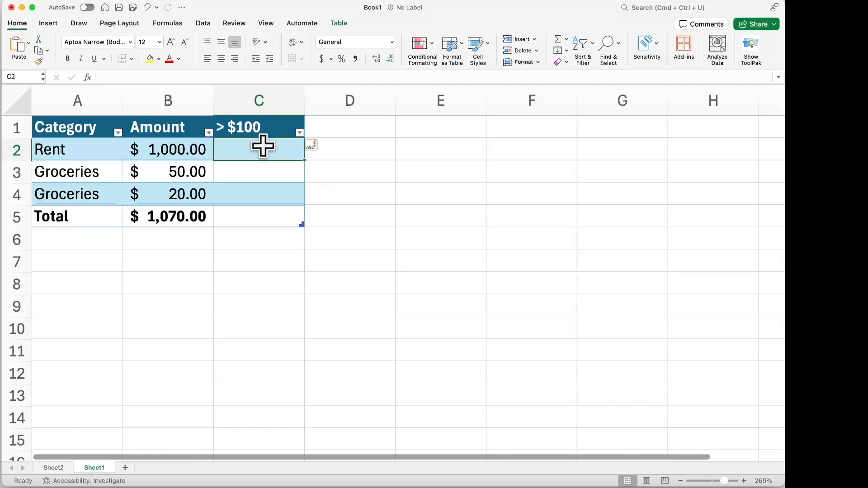
double_click(265, 148)
left_click(213, 75)
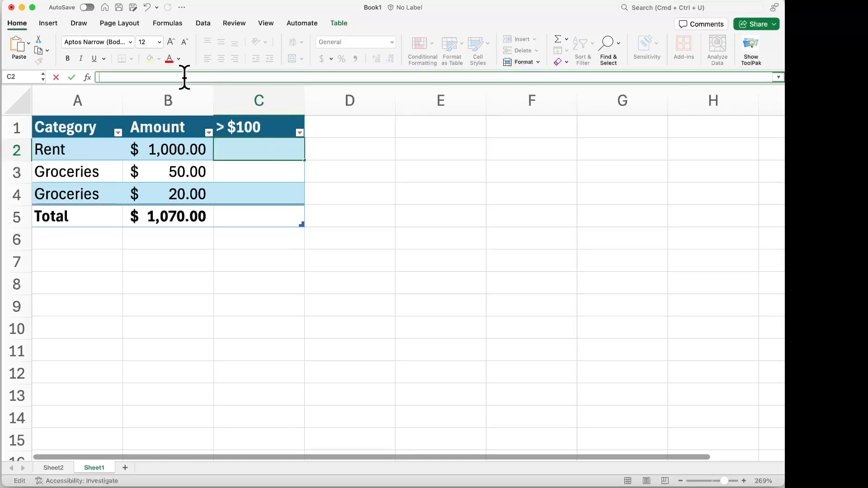
type("=")
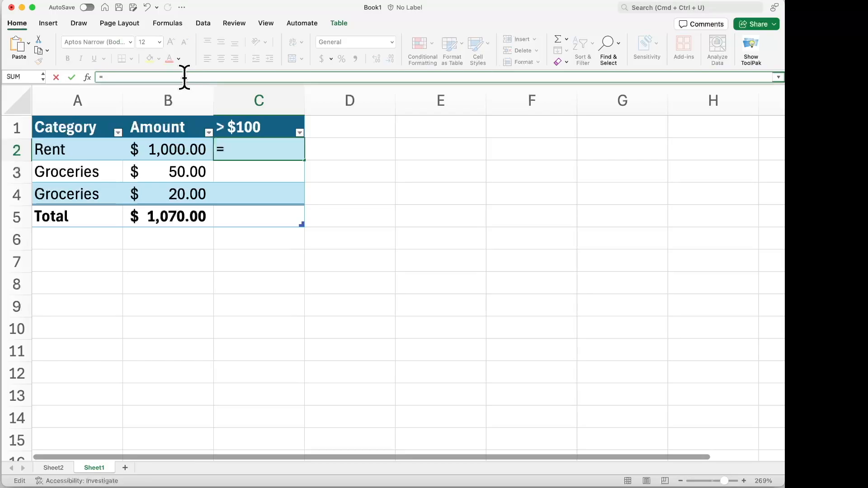
type("if(")
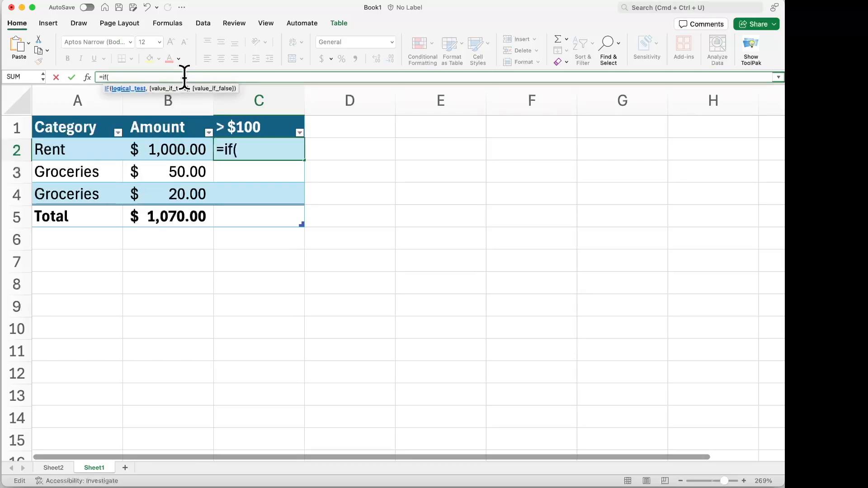
left_click(173, 152)
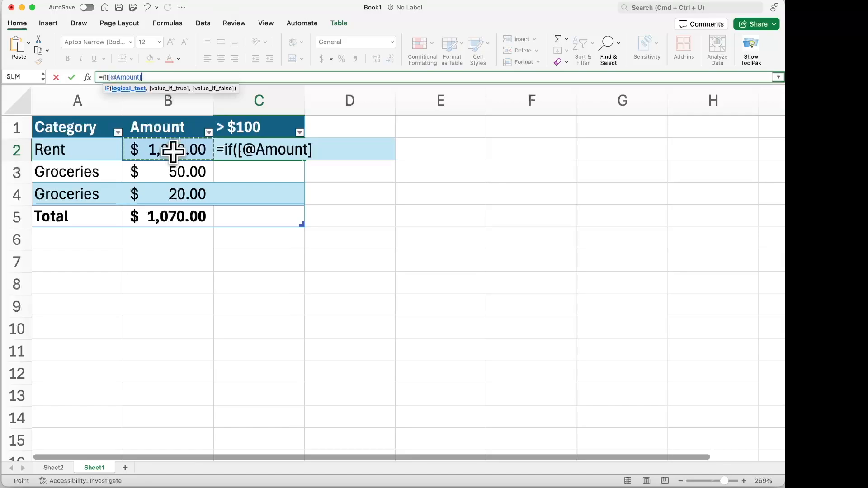
type(">100")
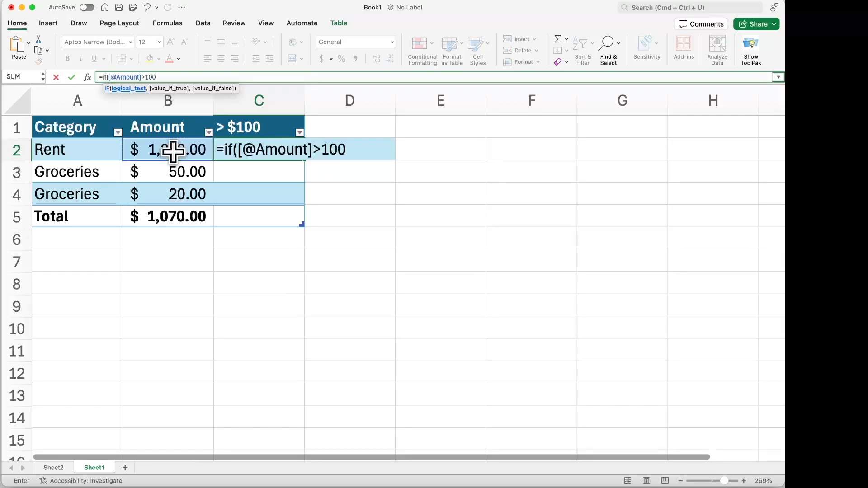
type(",")
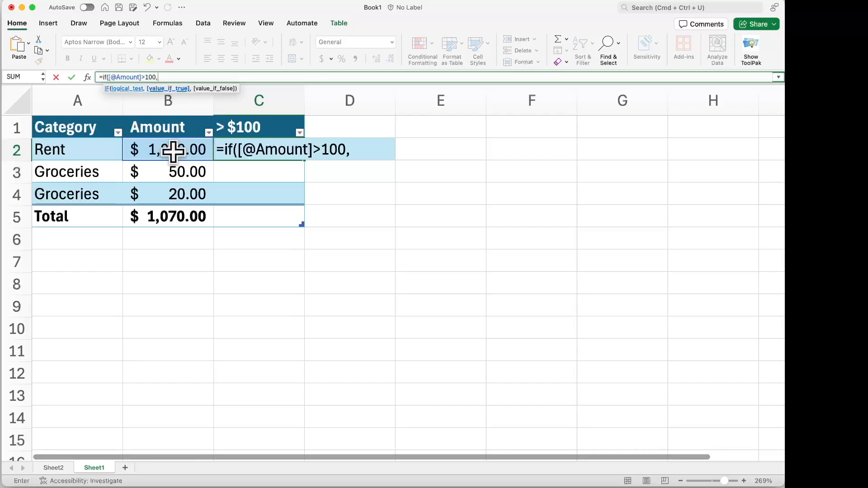
type("TRUE,")
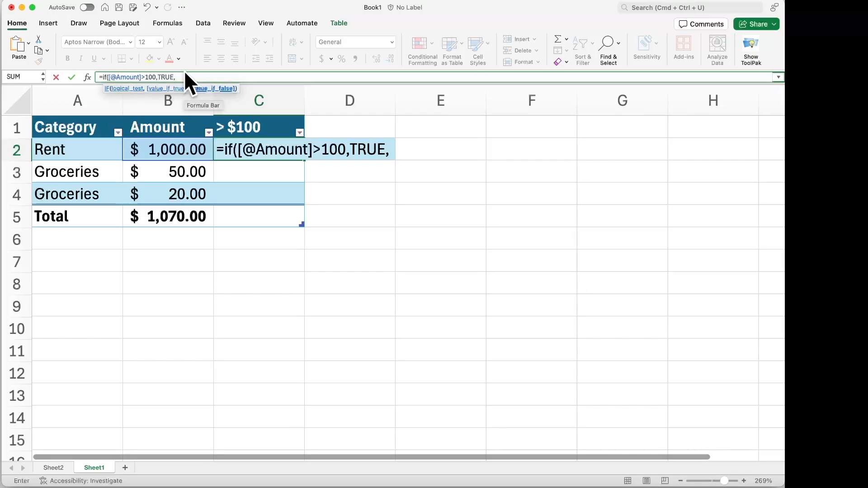
type("FALE")
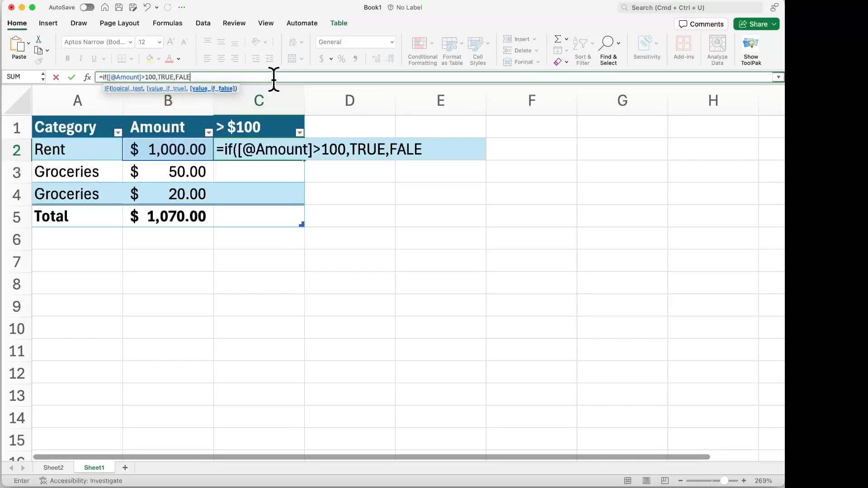
key("BackSpace")
type("SE)")
key("Return")
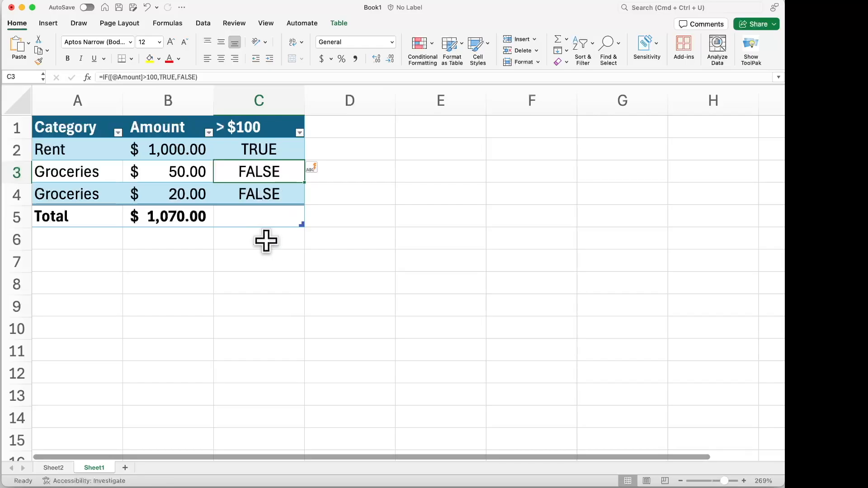
Refresh the PivotTable on Sheet2 and add the "> $100" field to its Filters area
left_click(55, 468)
left_click(123, 176)
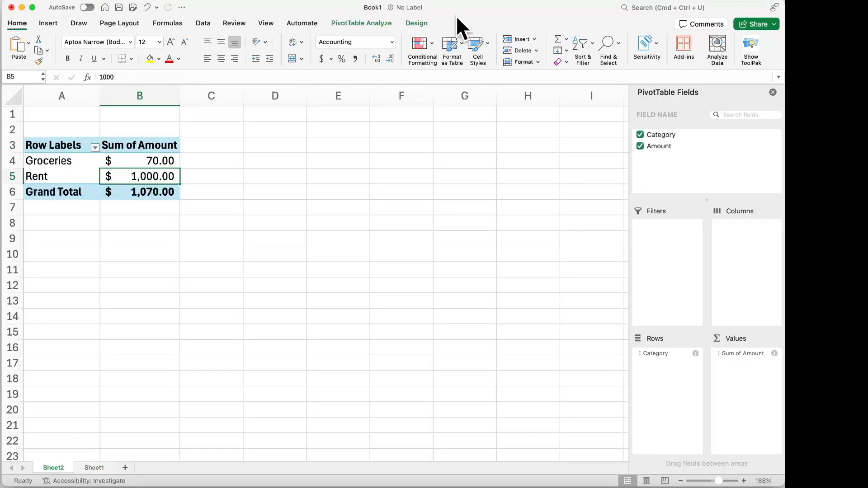
left_click(367, 24)
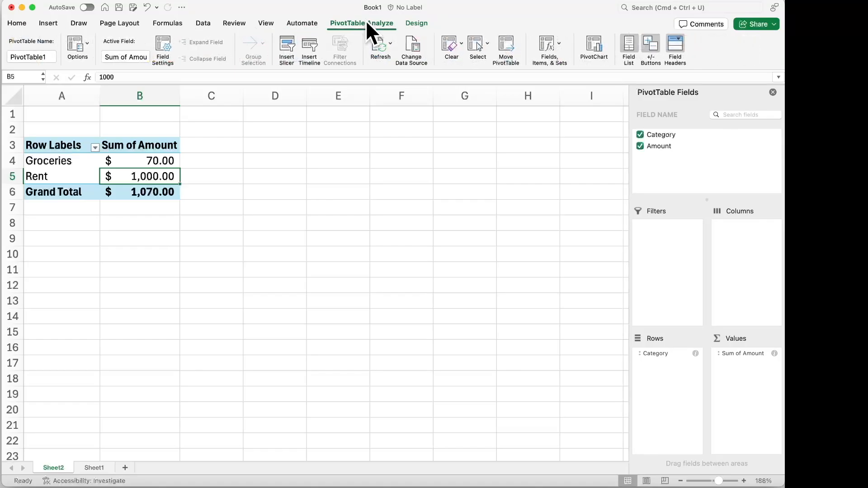
left_click(381, 46)
left_click_drag(648, 160, 668, 232)
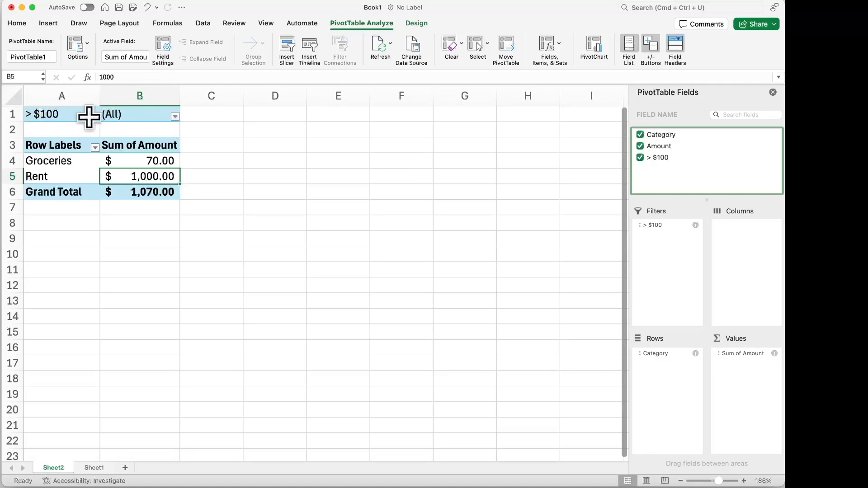
Filter the PivotTable's "> $100" field to include only TRUE by excluding FALSE
left_click(175, 117)
left_click_drag(264, 362, 276, 148)
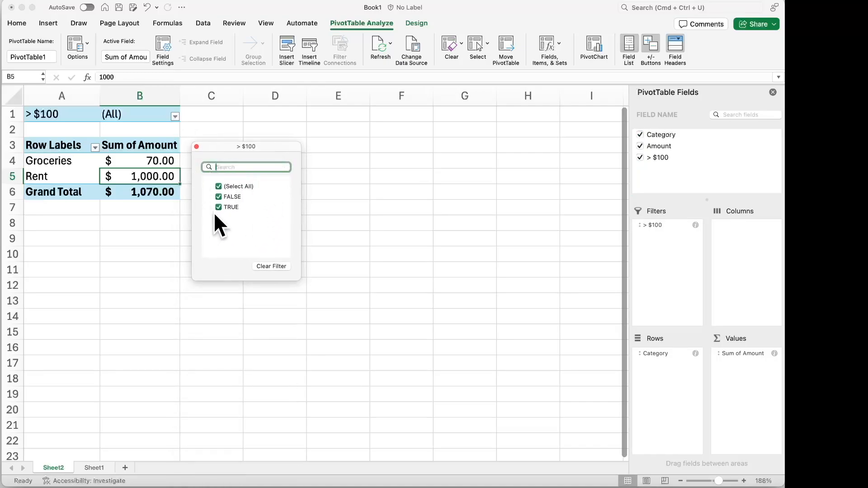
left_click(219, 196)
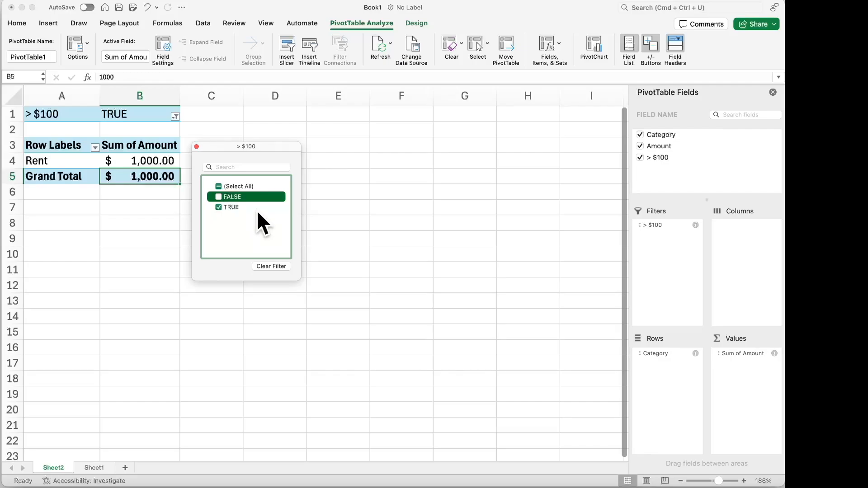
left_click(197, 146)
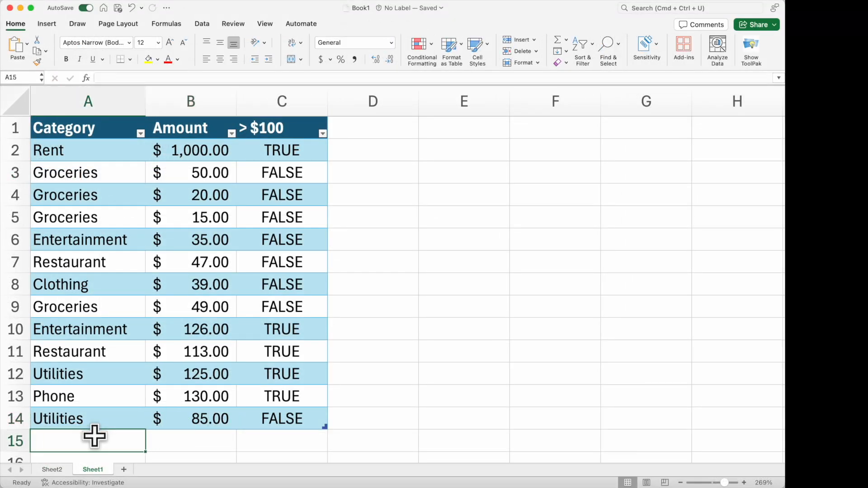
Add a Groceries expense with an amount of 173 in row 15 of the table on Sheet1
type("Groceries")
left_click(190, 445)
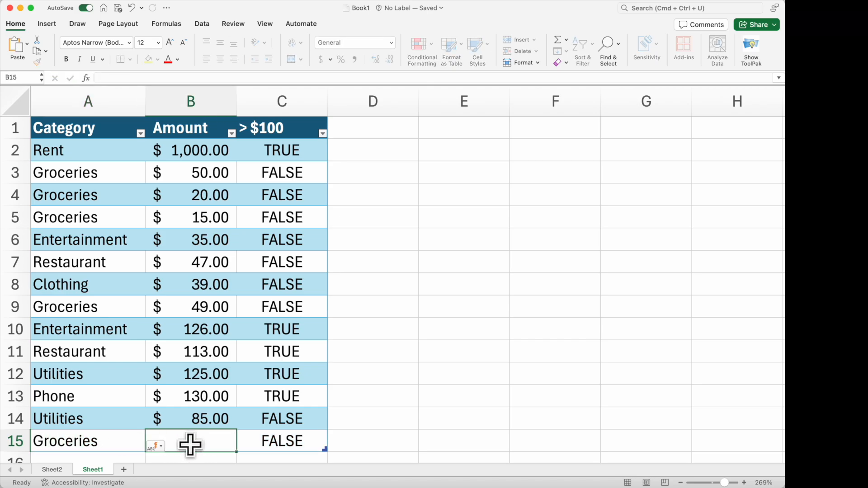
type("173")
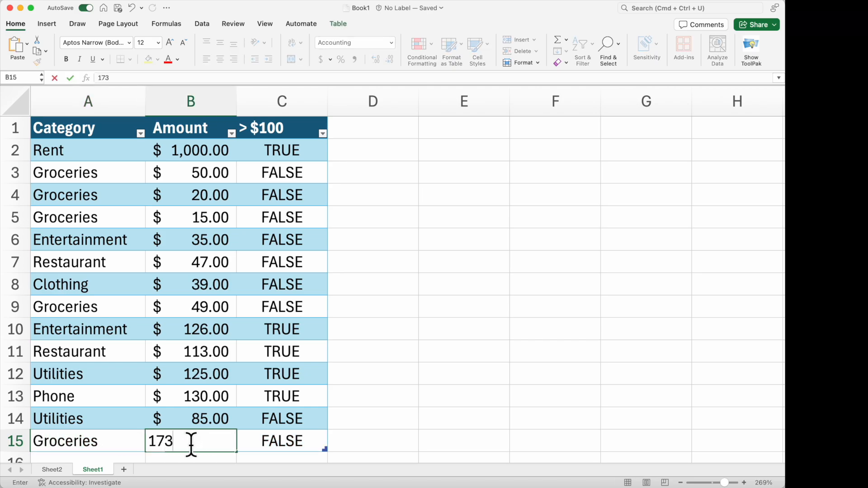
left_click(382, 422)
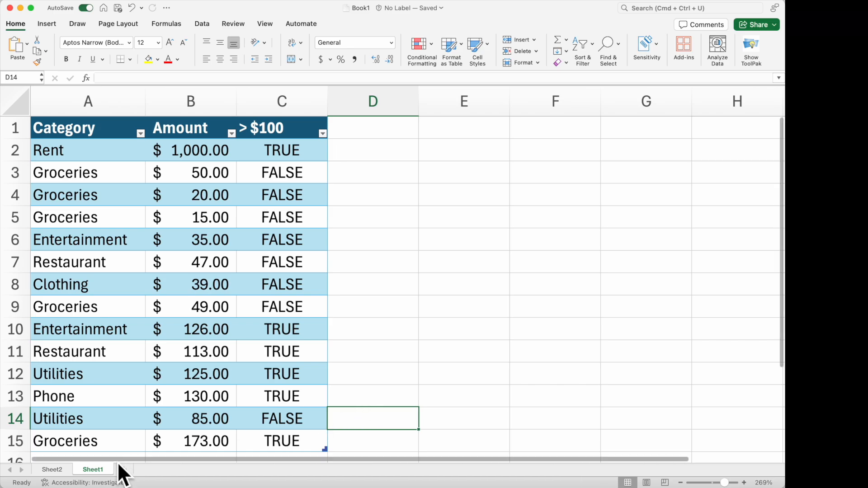
Refresh the PivotTable on Sheet2 to include the new Groceries entry from the table
left_click(58, 469)
left_click(136, 160)
left_click(350, 23)
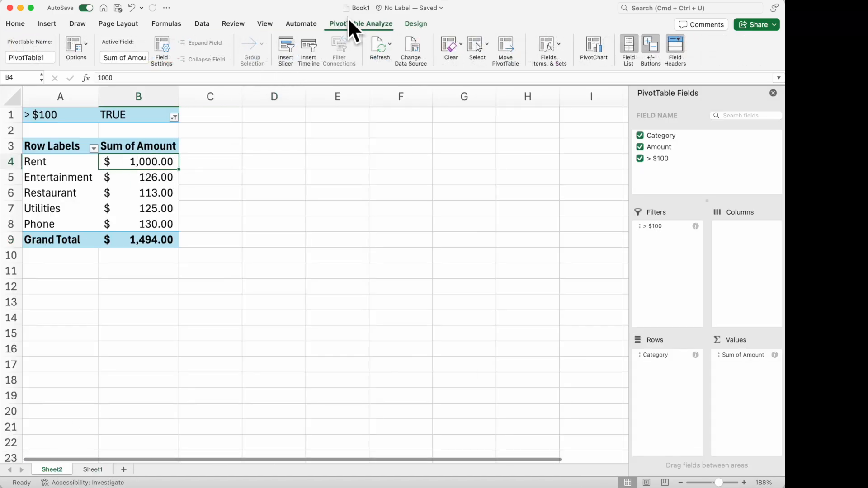
left_click(378, 48)
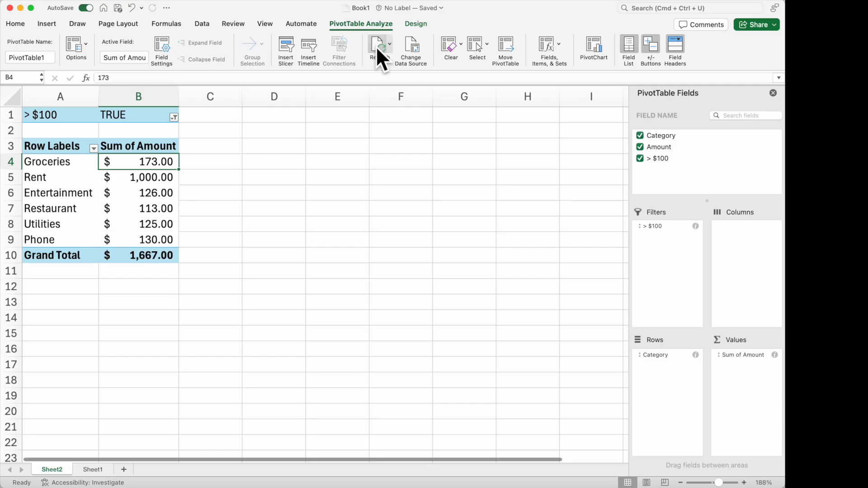